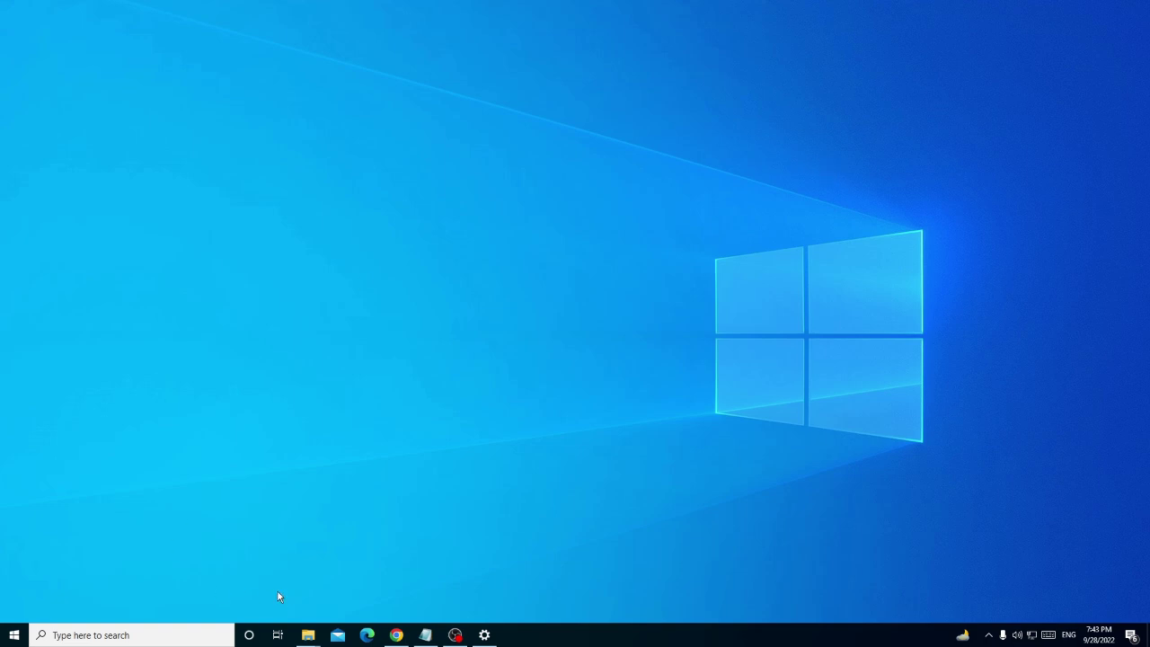
Search for 'services' from the taskbar and launch the Services console
{"action": "left_click", "coordinate": [190, 639]}
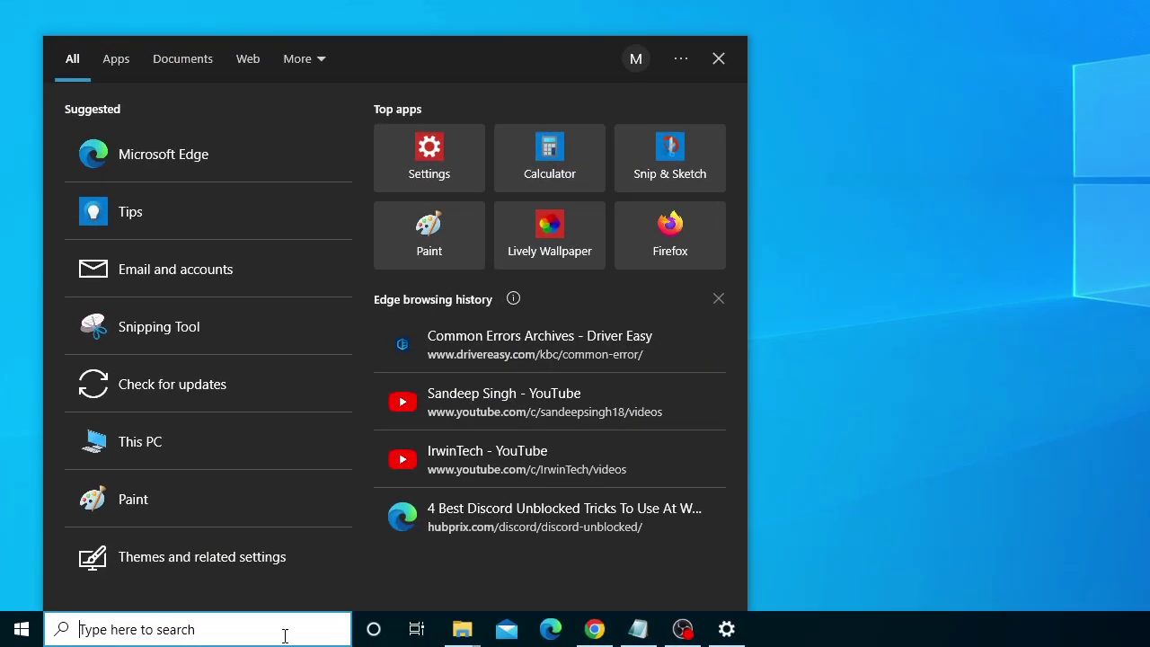
{"action": "type", "text": "servic"}
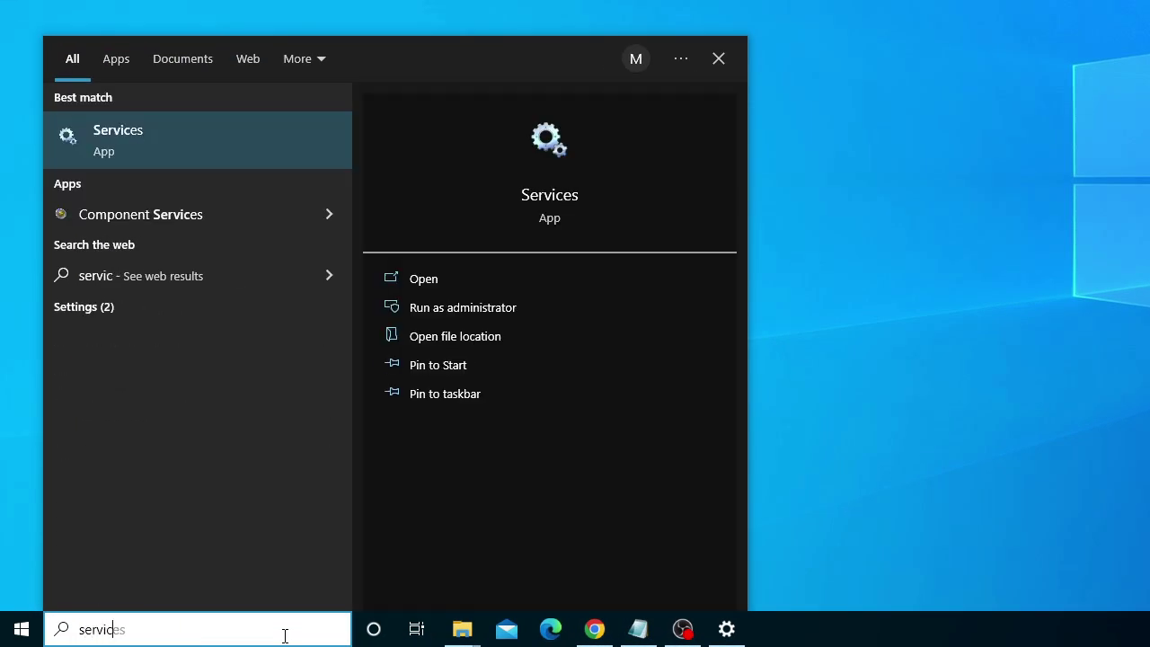
{"action": "type", "text": "es"}
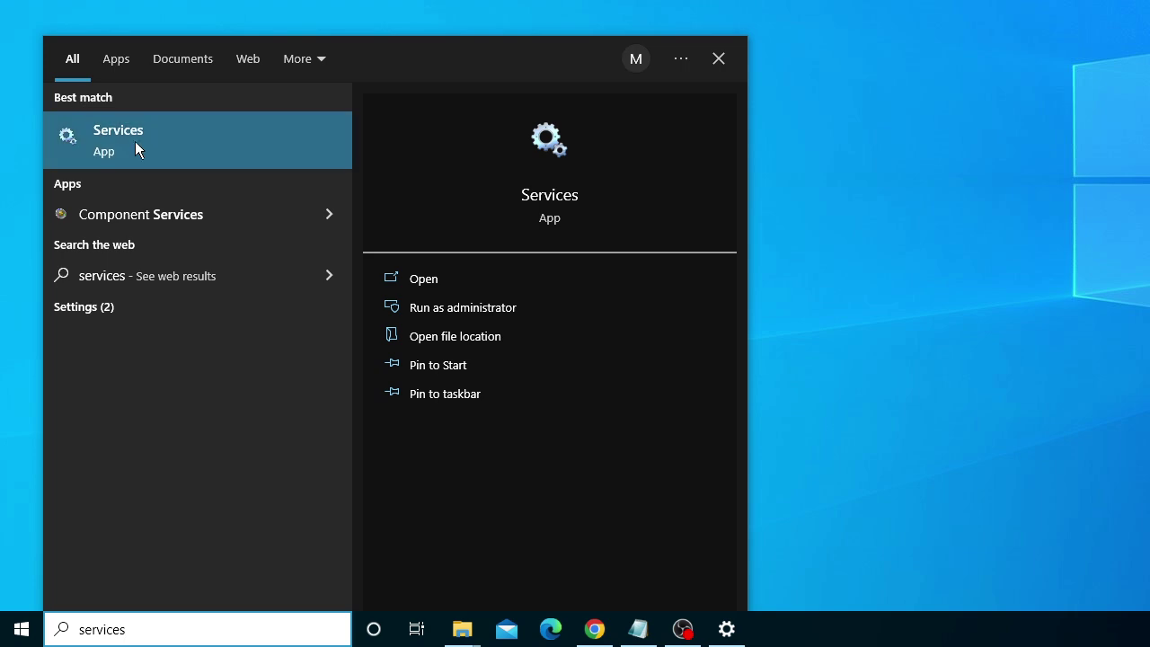
{"action": "left_click", "coordinate": [145, 133]}
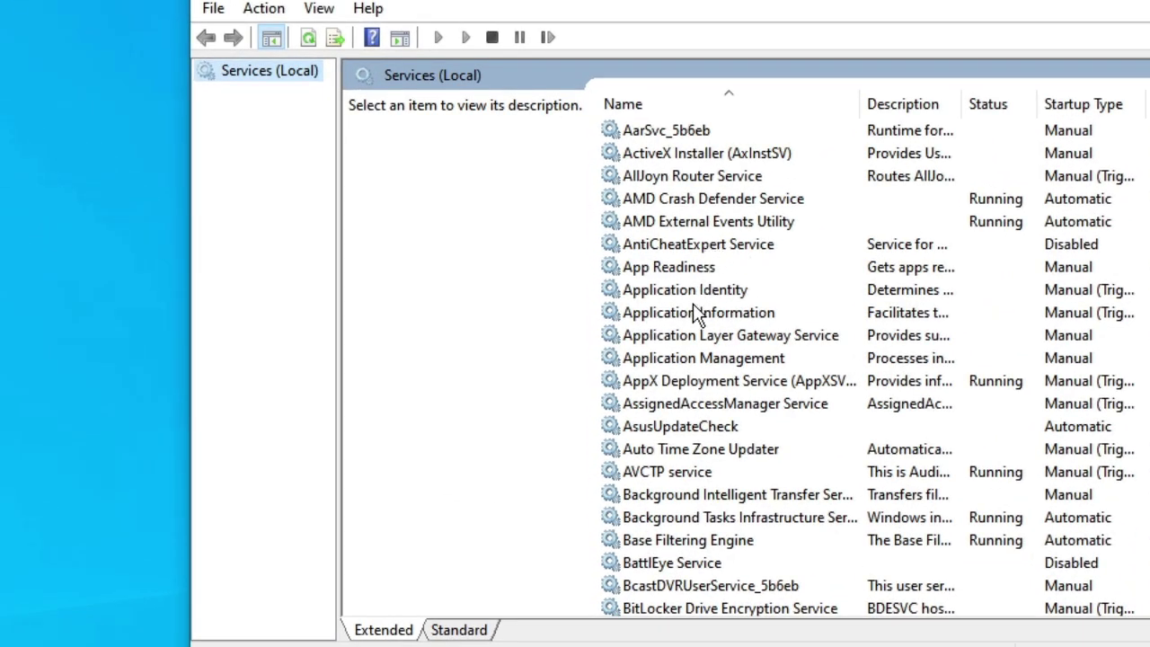
Scroll the services list to the W entries and select Windows License Manager Service
{"action": "left_click", "coordinate": [694, 312]}
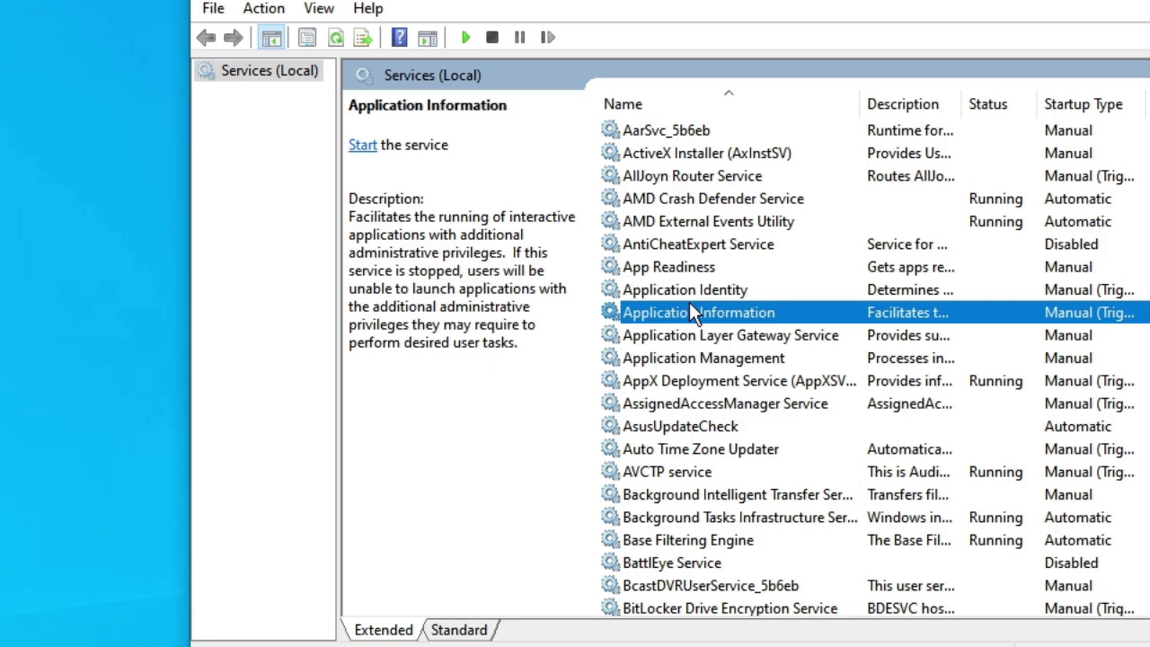
{"action": "scroll", "coordinate": [696, 357], "scroll_direction": "down", "scroll_amount": 4}
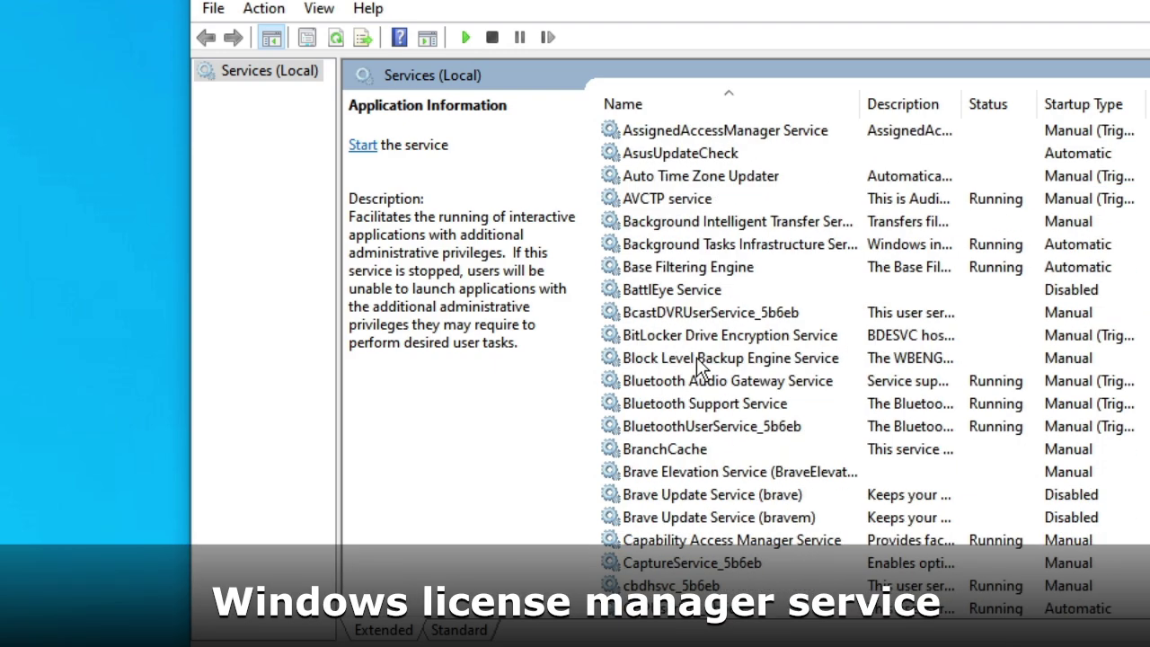
{"action": "left_click", "coordinate": [696, 359]}
{"action": "scroll", "coordinate": [698, 369], "scroll_direction": "down", "scroll_amount": 7}
{"action": "scroll", "coordinate": [698, 371], "scroll_direction": "down", "scroll_amount": 6}
{"action": "key", "text": "w"}
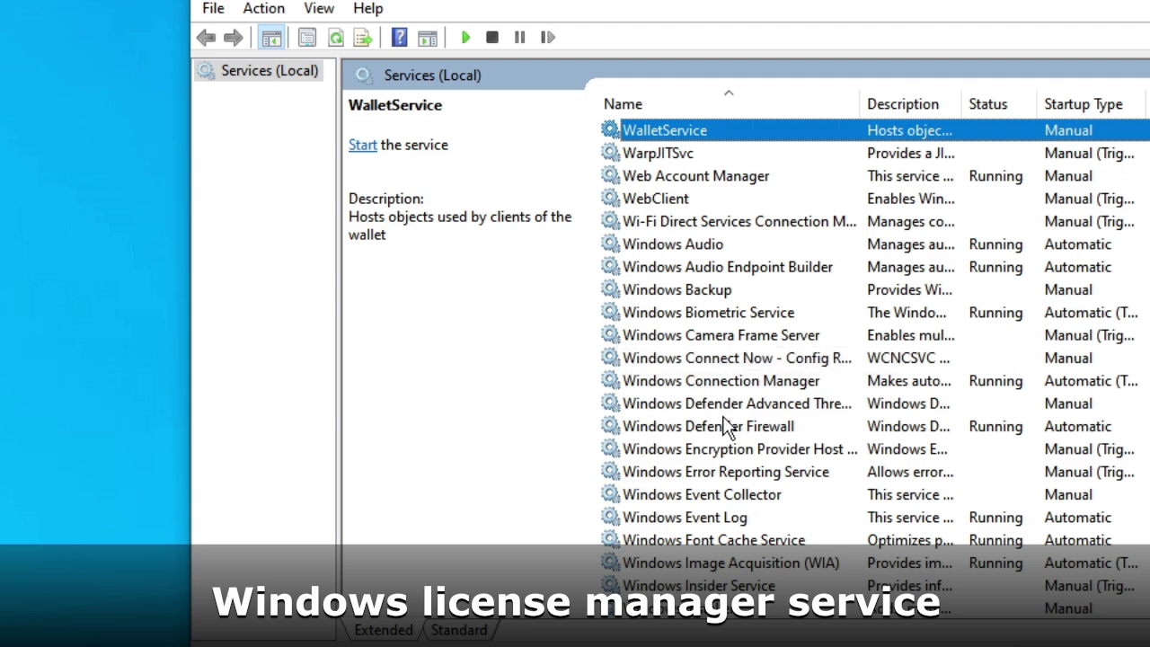
{"action": "scroll", "coordinate": [719, 427], "scroll_direction": "down", "scroll_amount": 1}
{"action": "left_click", "coordinate": [708, 563]}
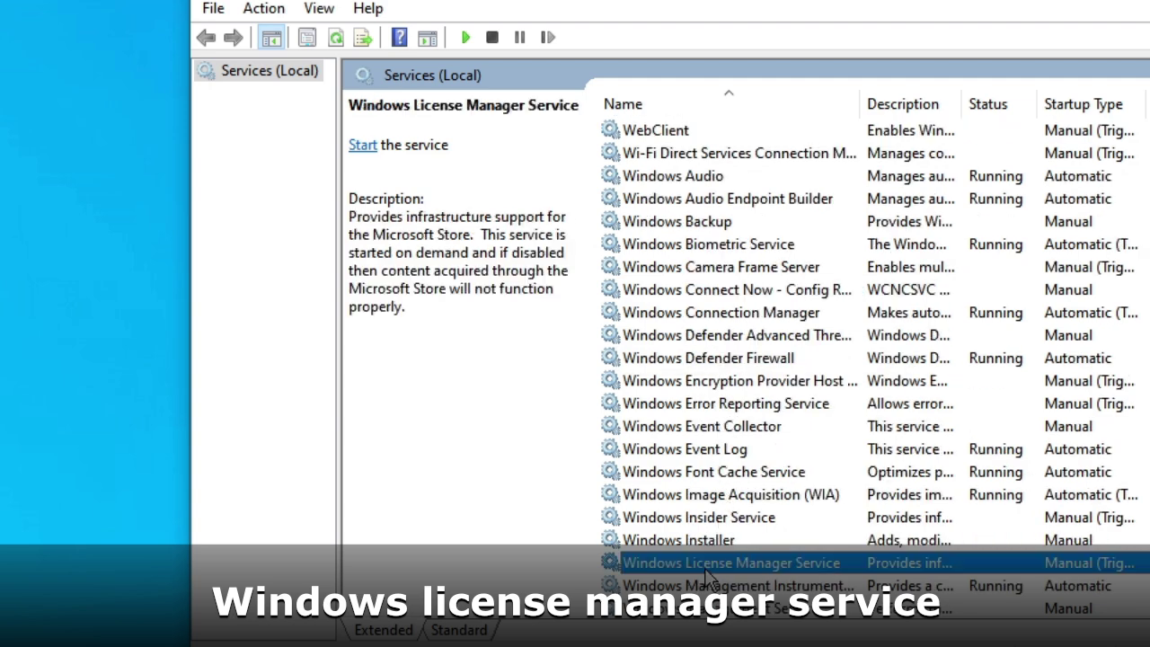
{"action": "scroll", "coordinate": [705, 575], "scroll_direction": "down", "scroll_amount": 3}
{"action": "scroll", "coordinate": [706, 574], "scroll_direction": "down", "scroll_amount": 1}
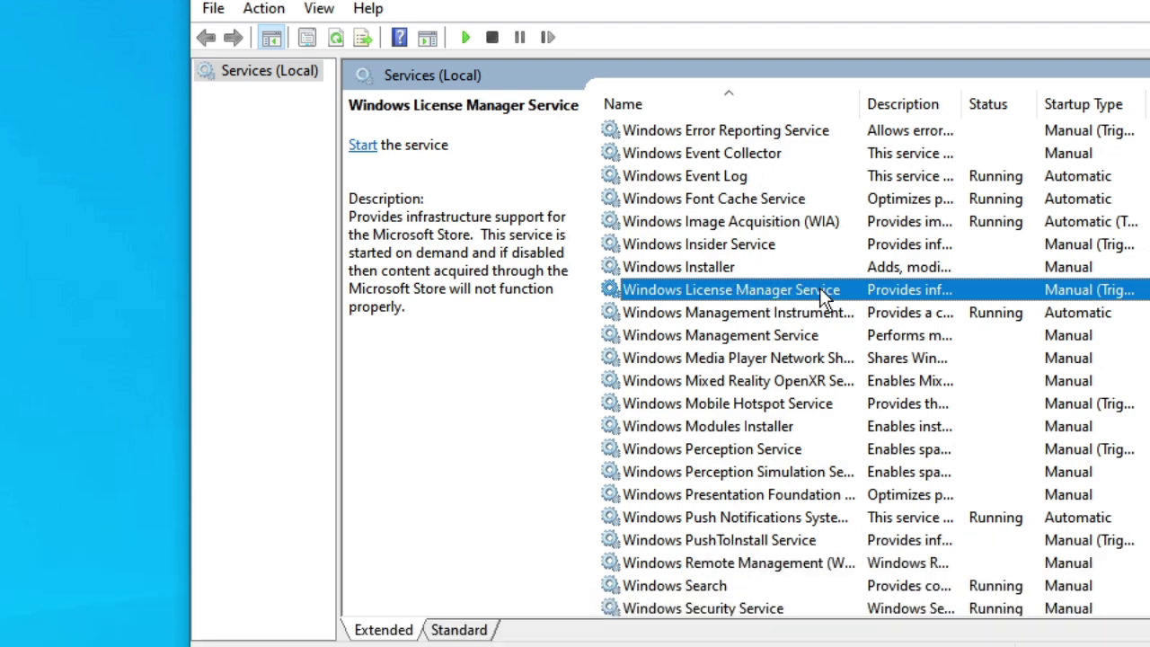
Stop Windows License Manager Service from its properties dialog and confirm with OK
{"action": "double_click", "coordinate": [821, 292]}
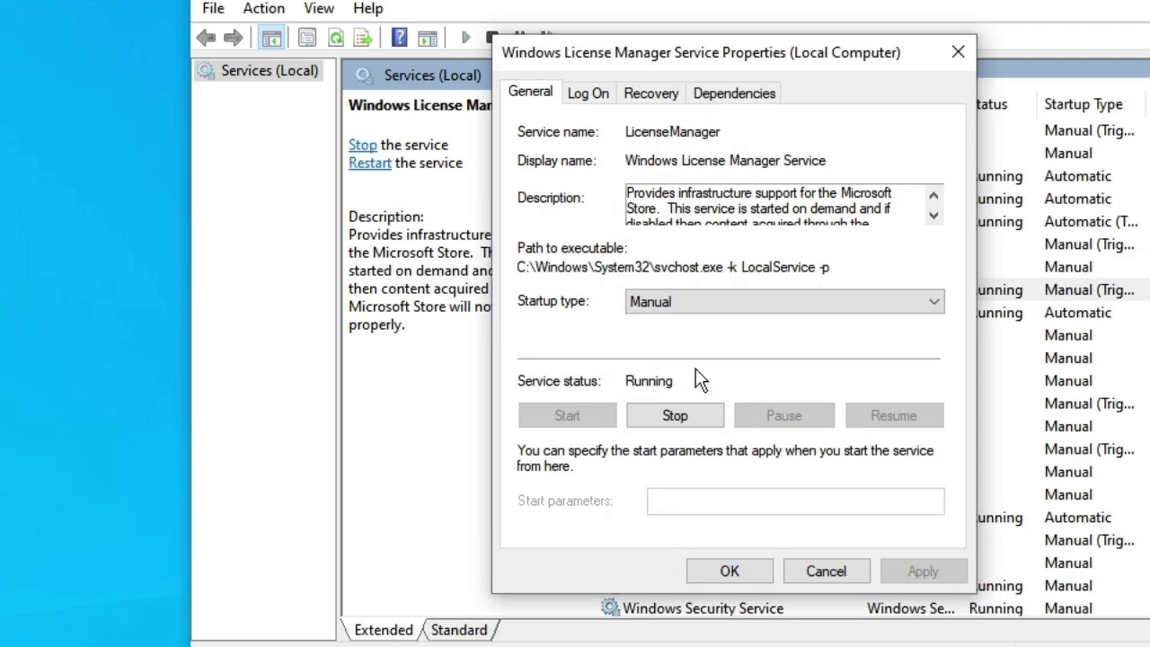
{"action": "left_click", "coordinate": [688, 424]}
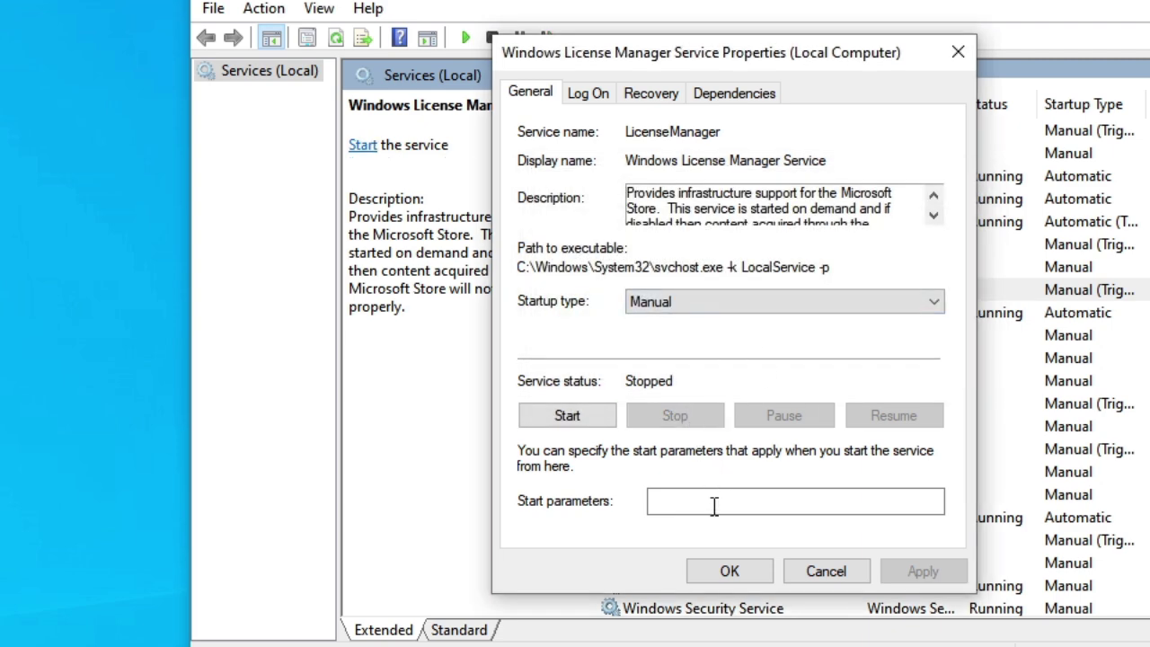
{"action": "left_click", "coordinate": [749, 574]}
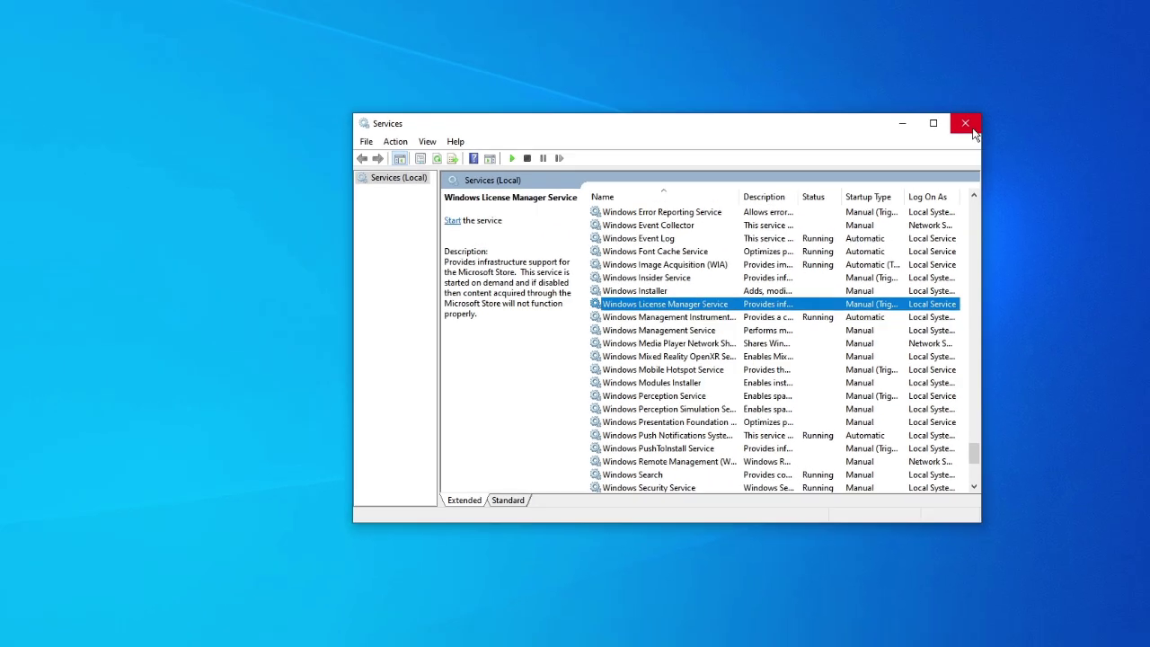
Close Services, search 'cmd', and run Command Prompt as administrator
{"action": "left_click", "coordinate": [963, 120]}
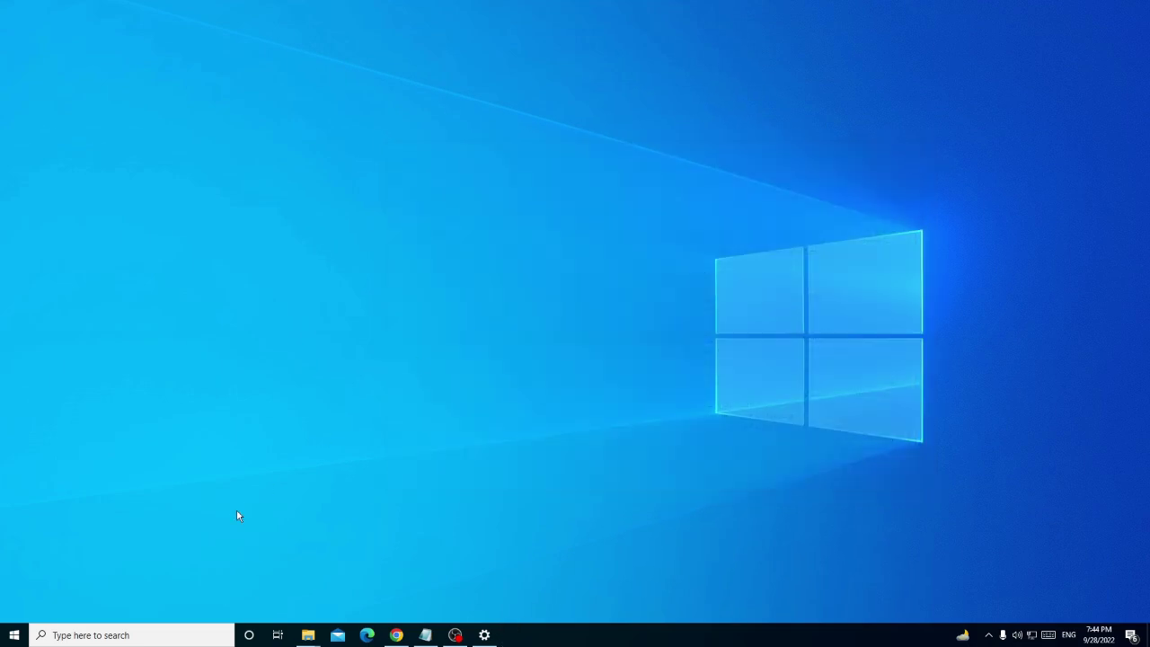
{"action": "left_click", "coordinate": [179, 631]}
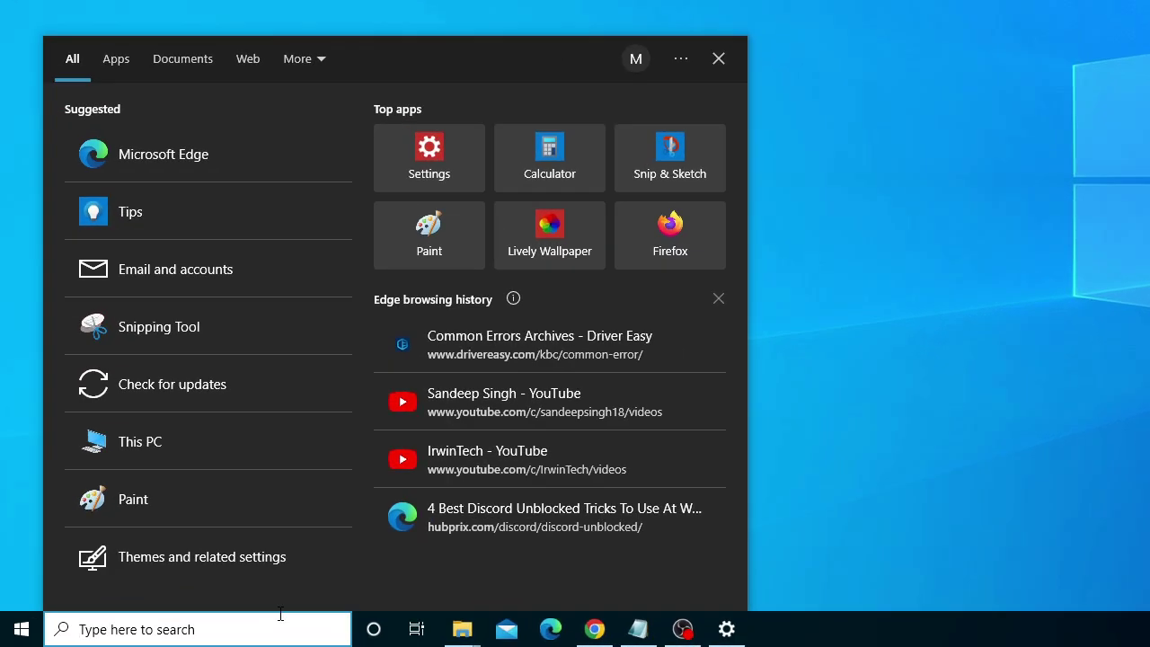
{"action": "type", "text": "cmd"}
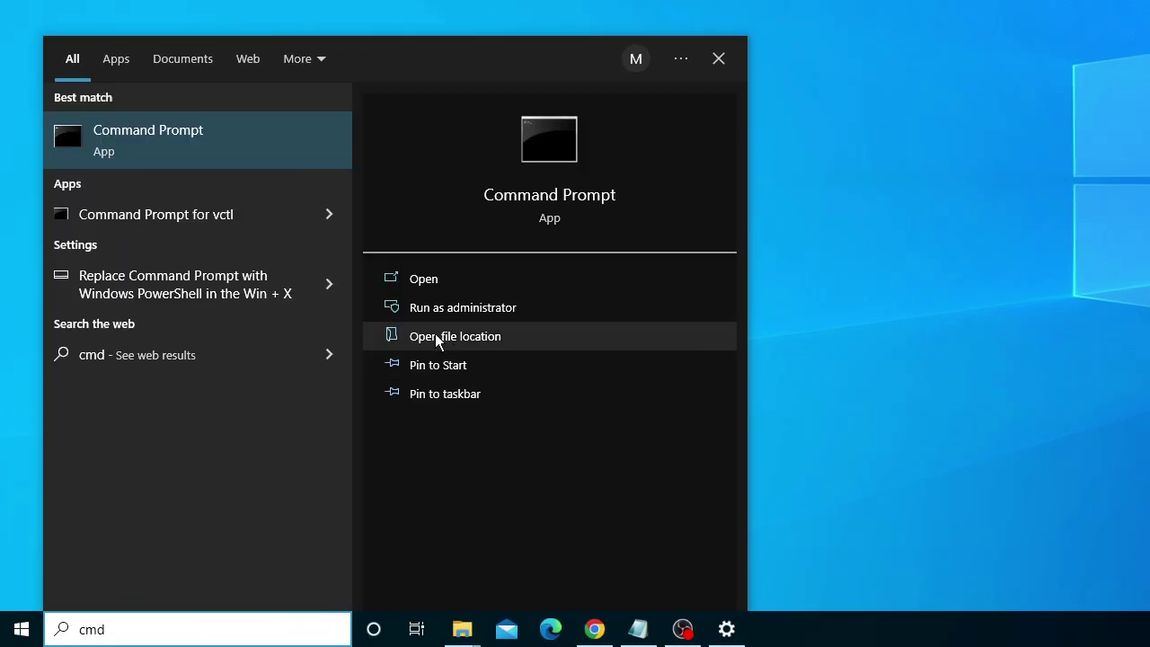
{"action": "left_click", "coordinate": [517, 309]}
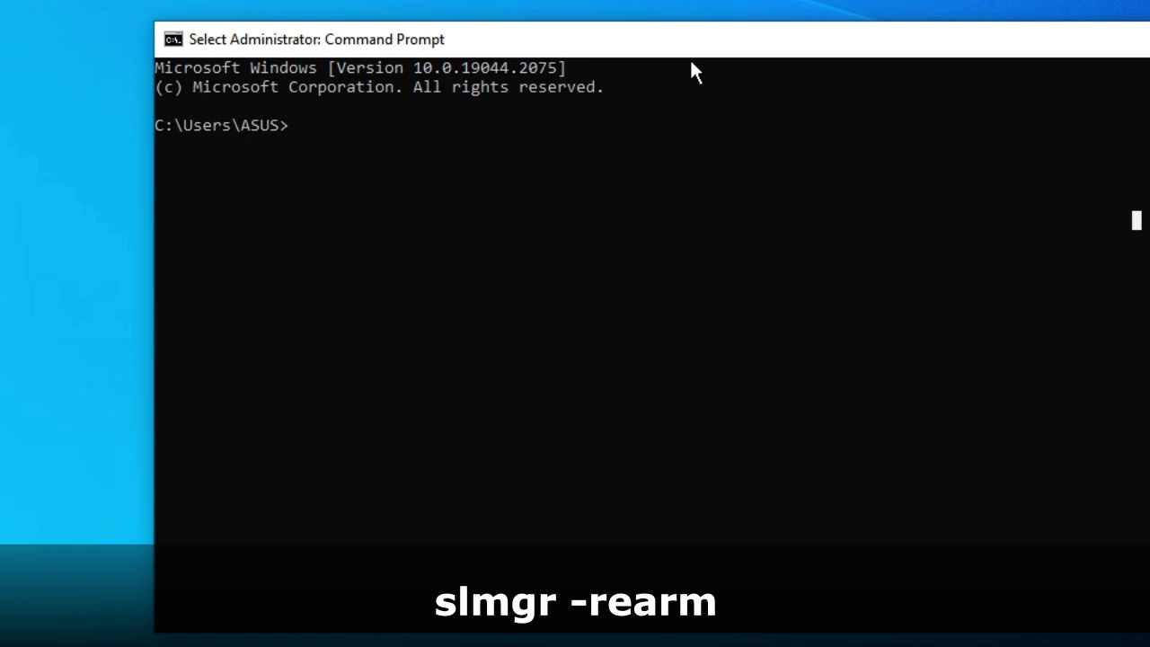
Run 'slmgr -rearm' and dismiss its command-completed-successfully message
{"action": "type", "text": "s"}
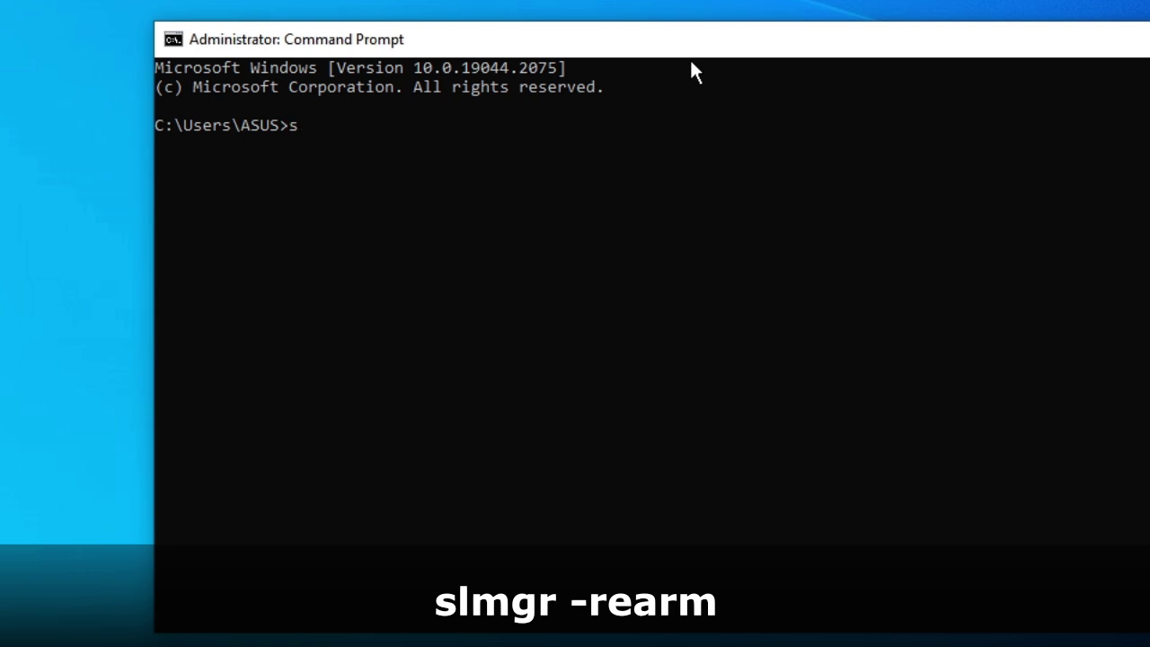
{"action": "type", "text": "lmgr"}
{"action": "type", "text": " -"}
{"action": "type", "text": "rea"}
{"action": "type", "text": "rm"}
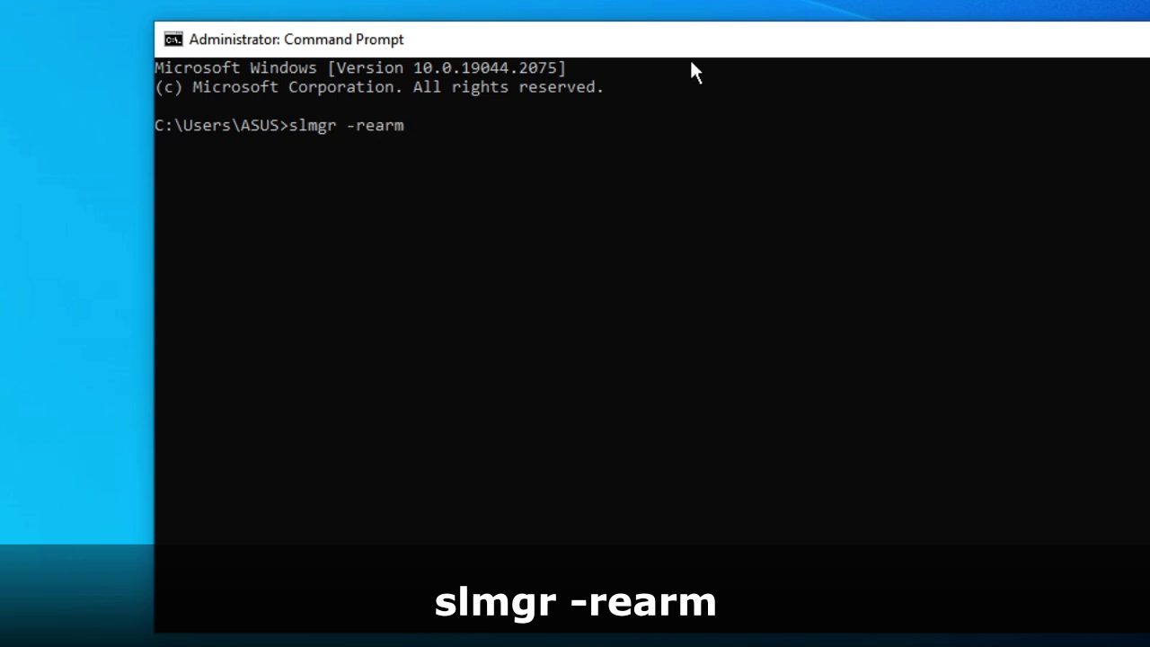
{"action": "key", "text": "Return"}
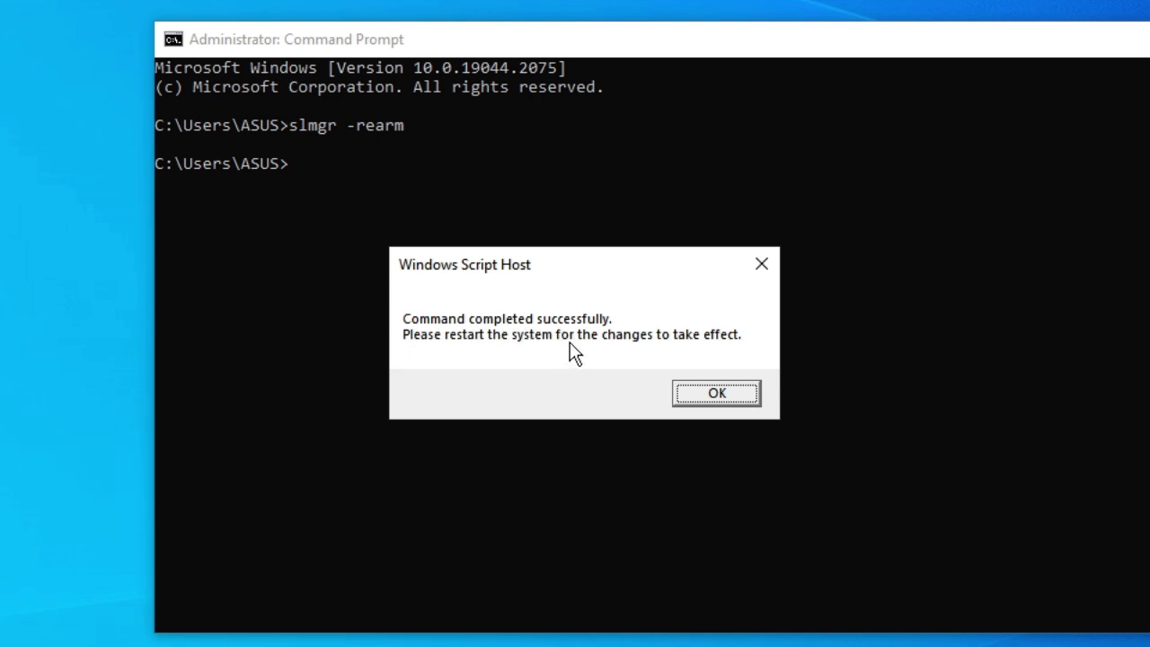
{"action": "left_click", "coordinate": [698, 392]}
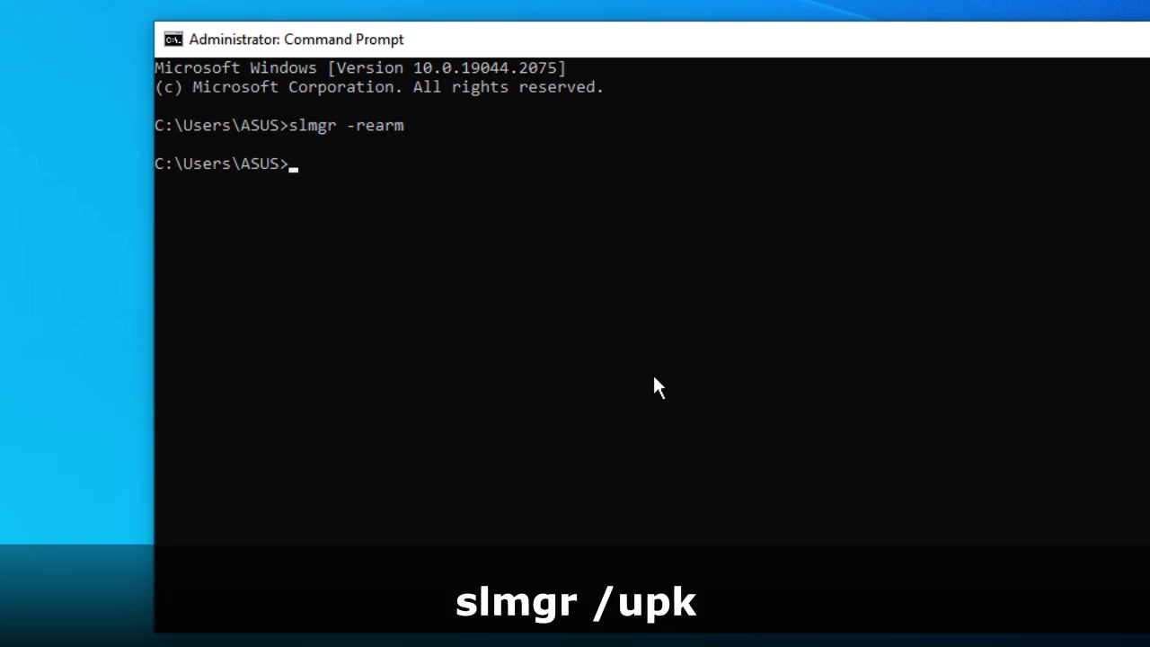
Run 'slmgr /upk', dismiss its 0xC004D302 error, then run 'slmgr /cpky'
{"action": "type", "text": "slmgr"}
{"action": "type", "text": " /"}
{"action": "type", "text": "upk"}
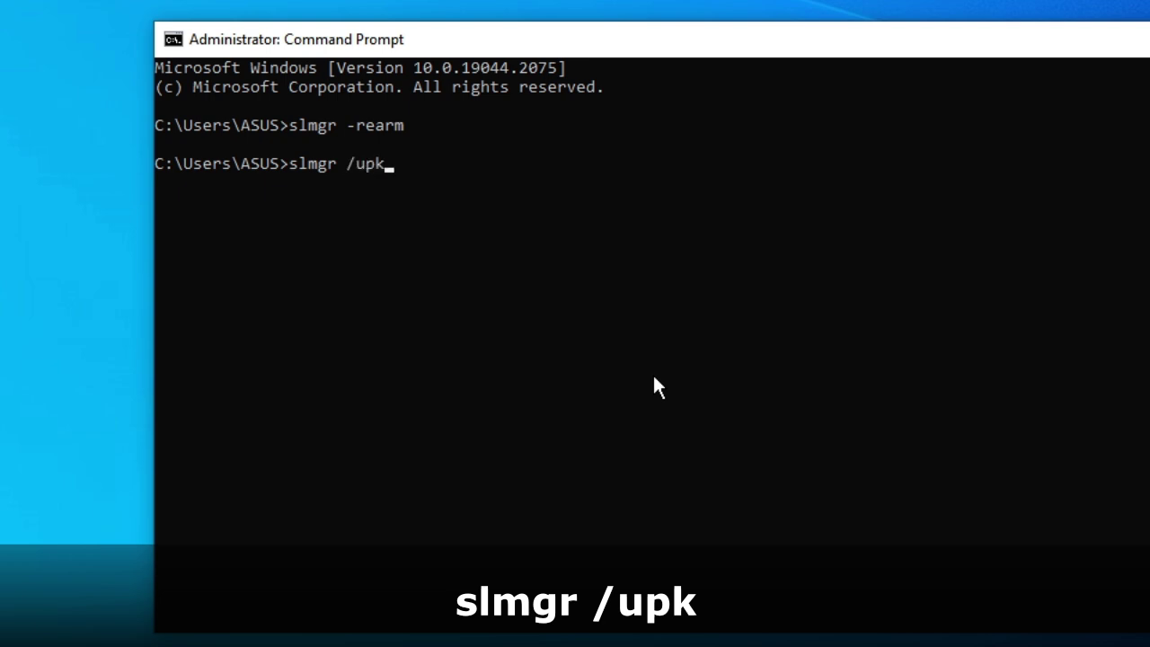
{"action": "key", "text": "Return"}
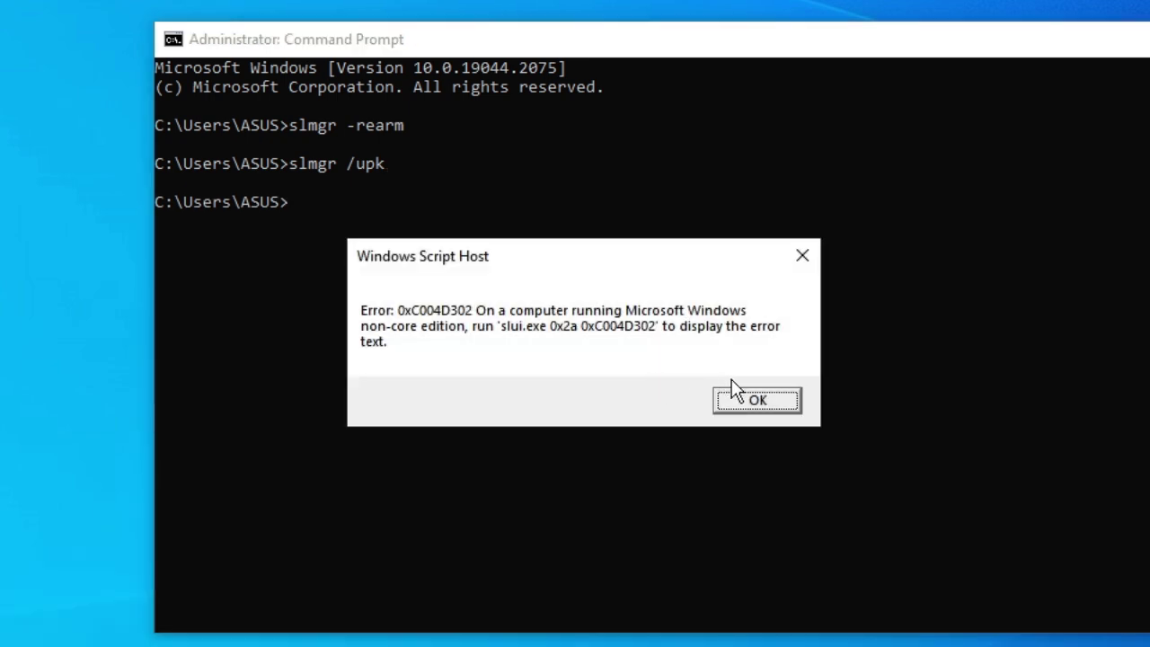
{"action": "left_click", "coordinate": [746, 404]}
{"action": "type", "text": "s"}
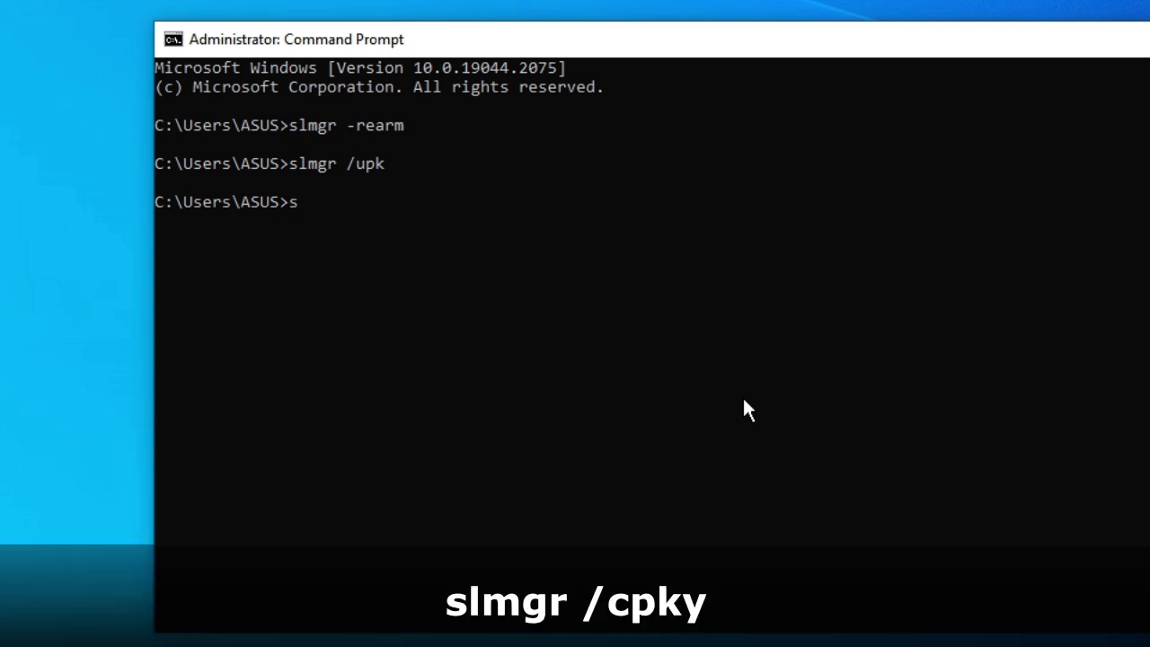
{"action": "type", "text": "lmgr"}
{"action": "type", "text": " /"}
{"action": "type", "text": "cpky"}
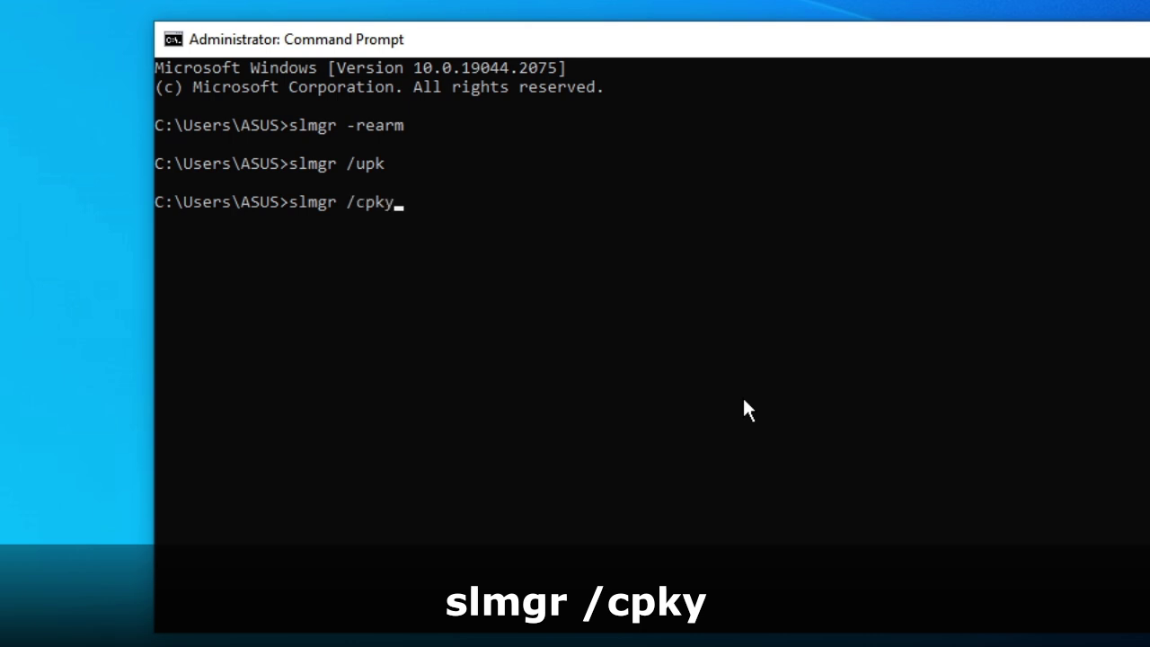
{"action": "key", "text": "Return"}
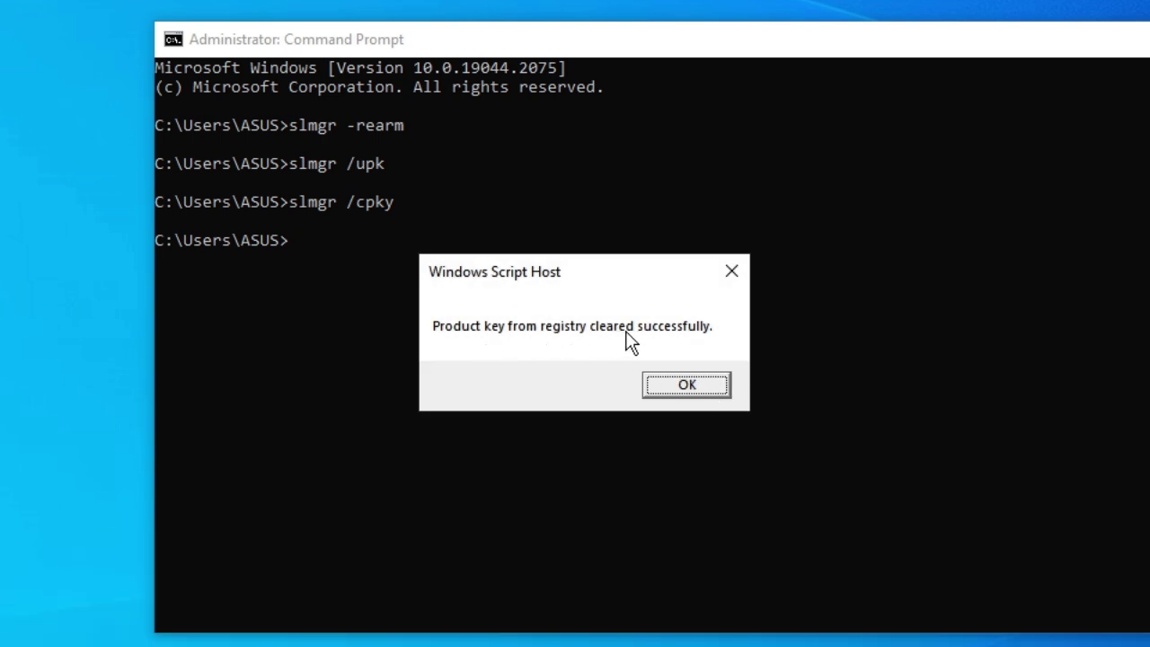
Dismiss the product-key-cleared message and close the Command Prompt window
{"action": "left_click", "coordinate": [687, 385]}
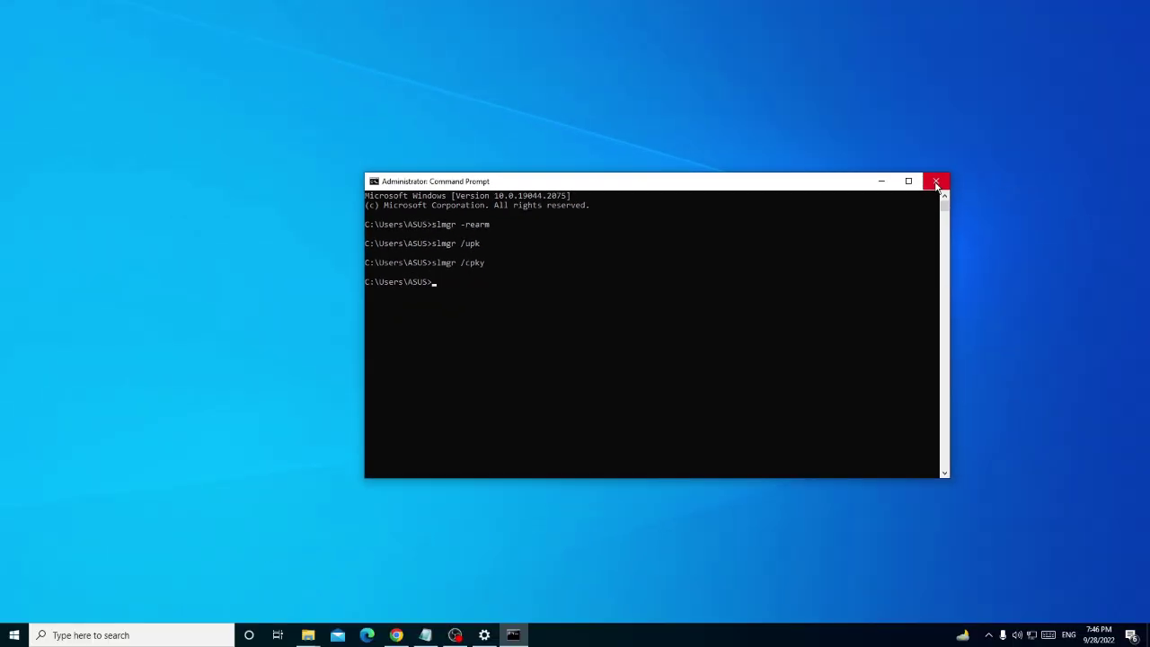
{"action": "left_click", "coordinate": [936, 183]}
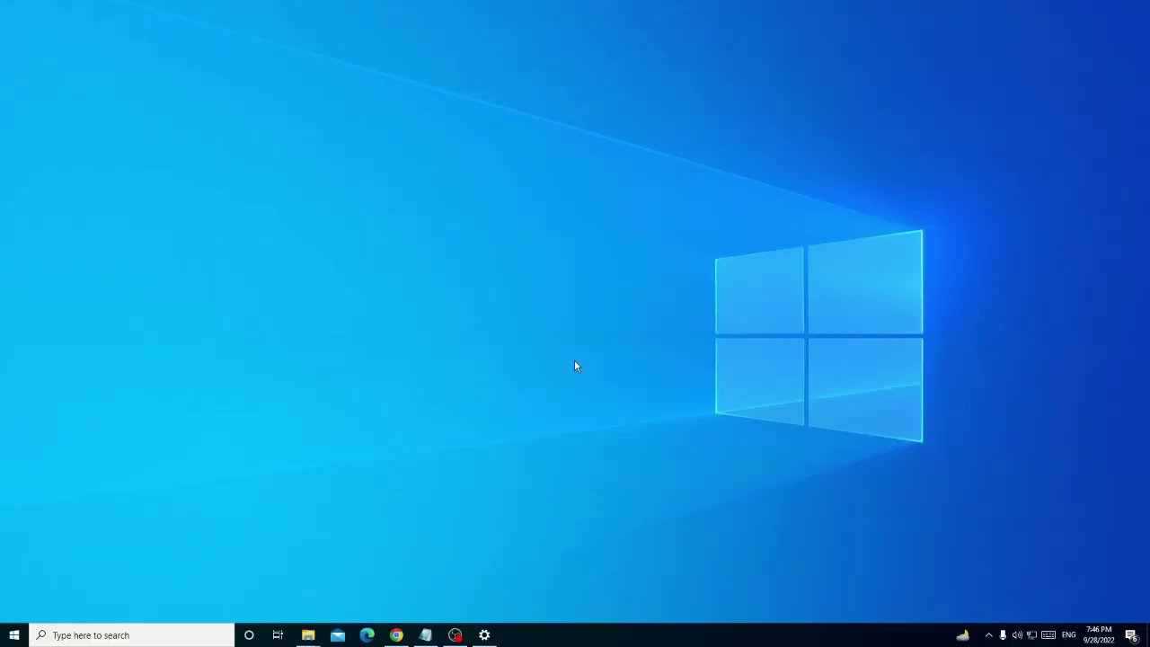